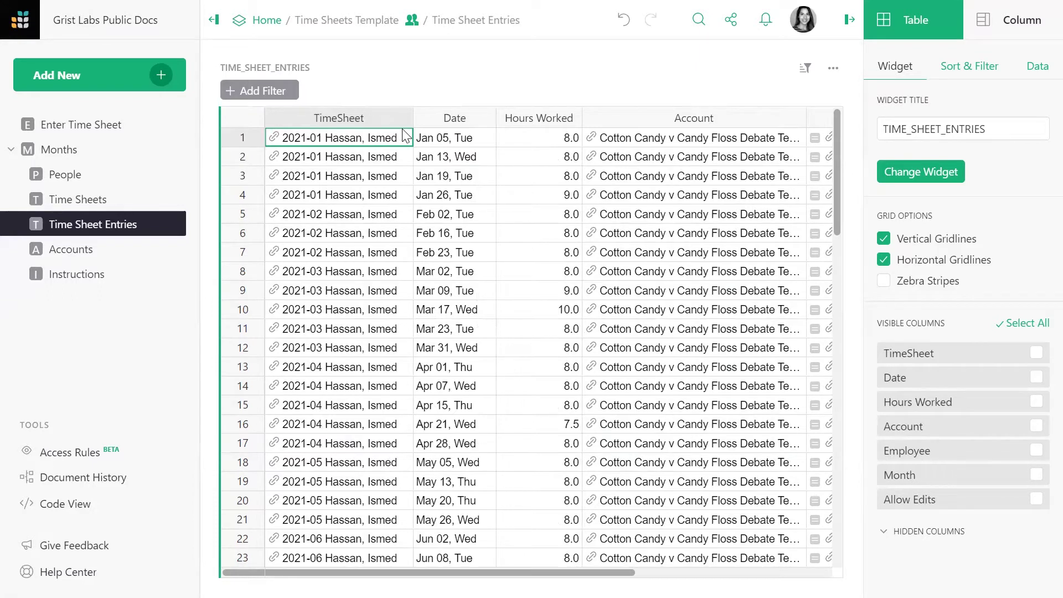
# Look over the existing time sheet entries table.
pyautogui.click(449, 157)
pyautogui.click(607, 137)
pyautogui.click(400, 139)
# Add a page with a Time_Sheet_Entries summary table grouped by Month.
pyautogui.click(165, 70)
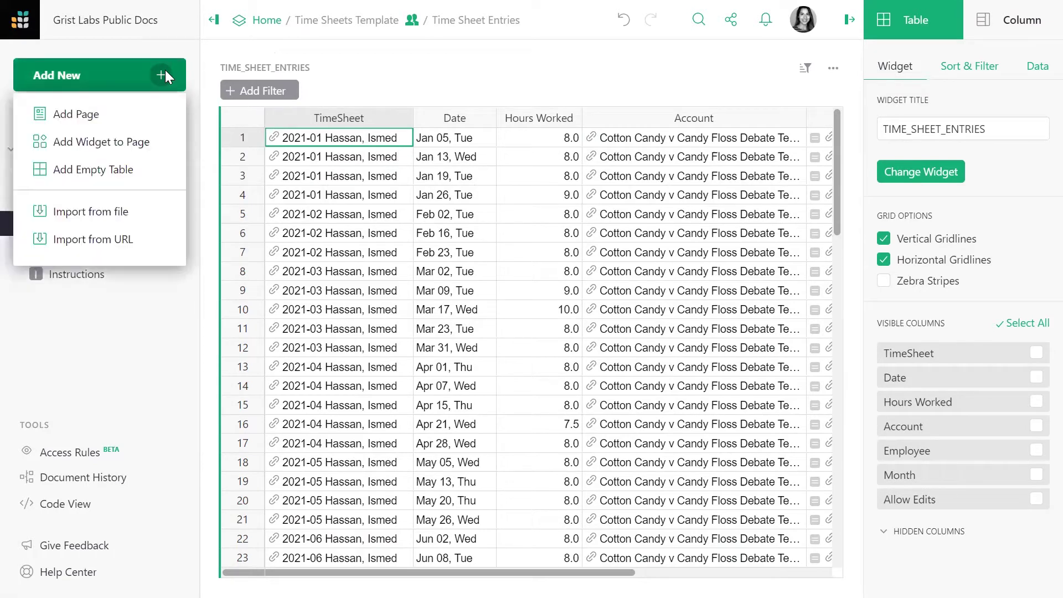
pyautogui.click(145, 118)
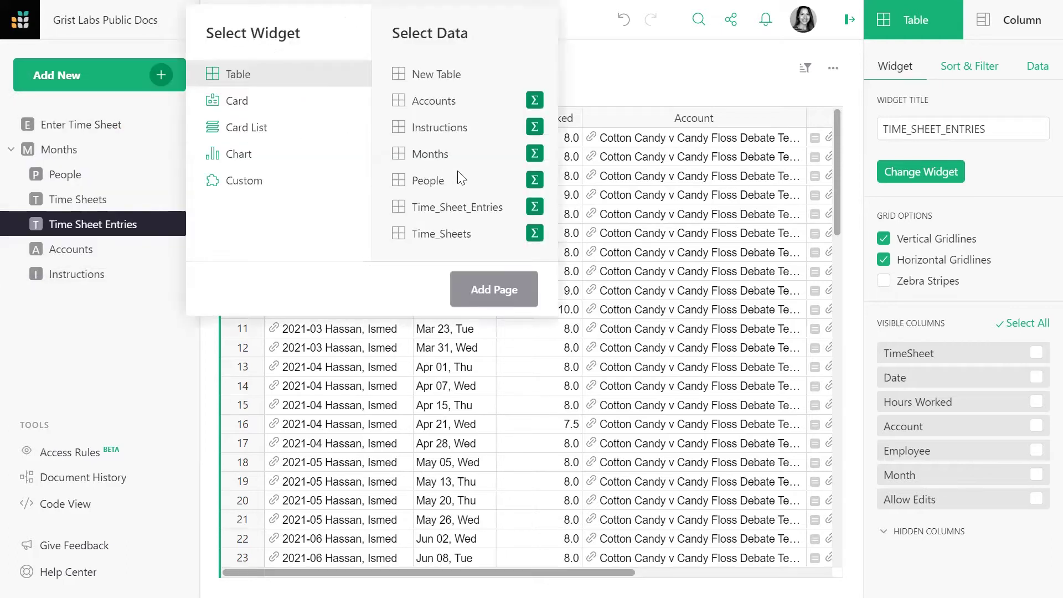
pyautogui.click(469, 214)
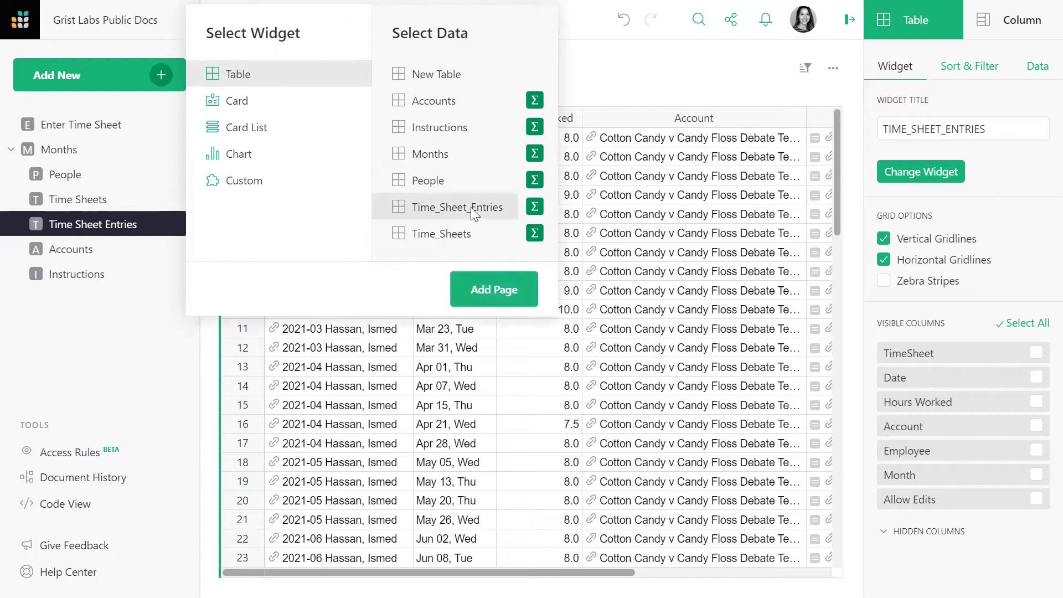
pyautogui.click(535, 205)
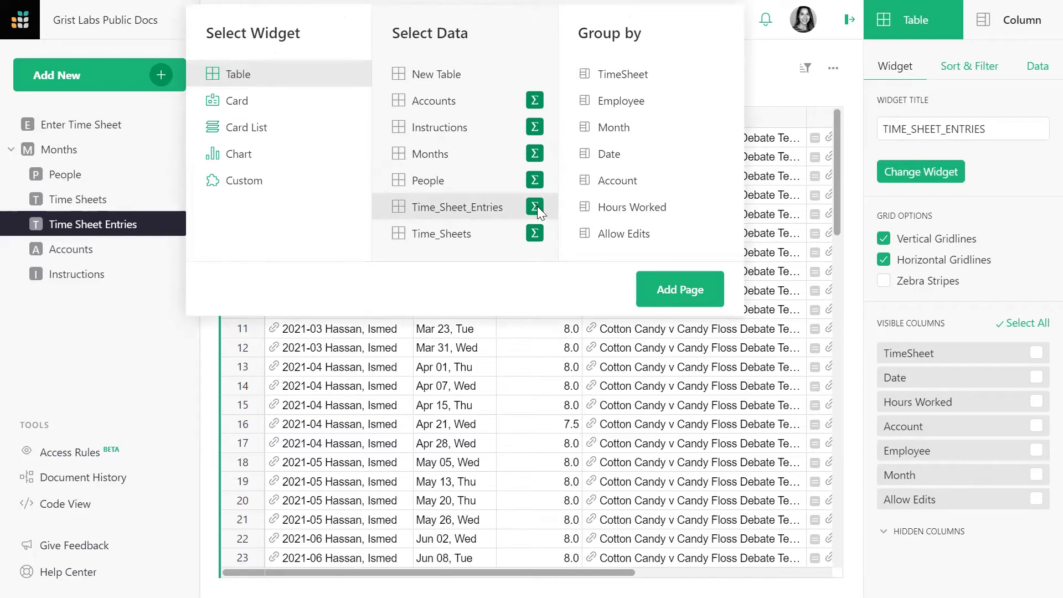
pyautogui.click(652, 126)
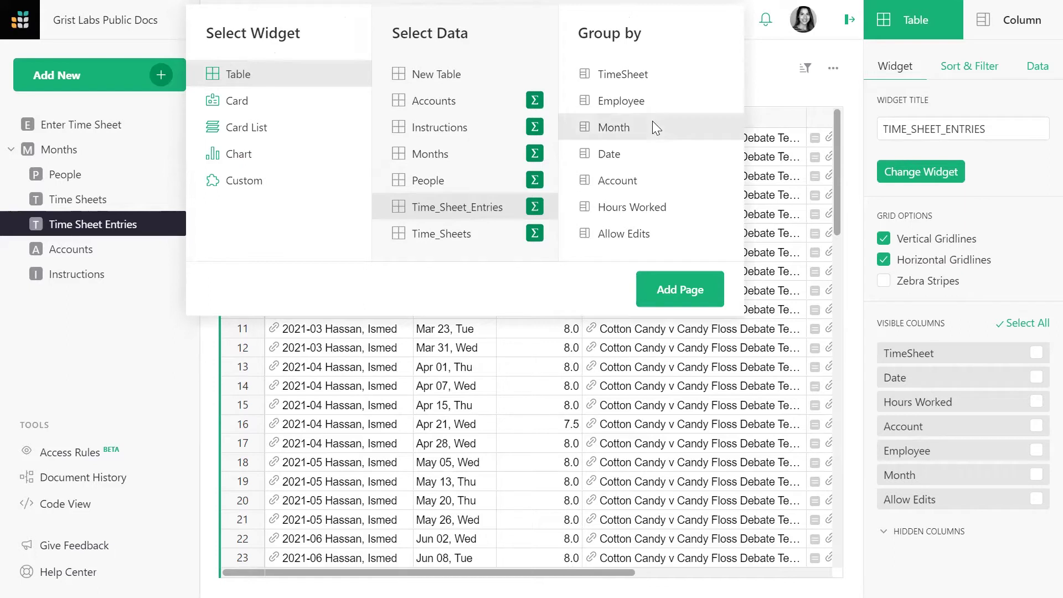
pyautogui.click(685, 281)
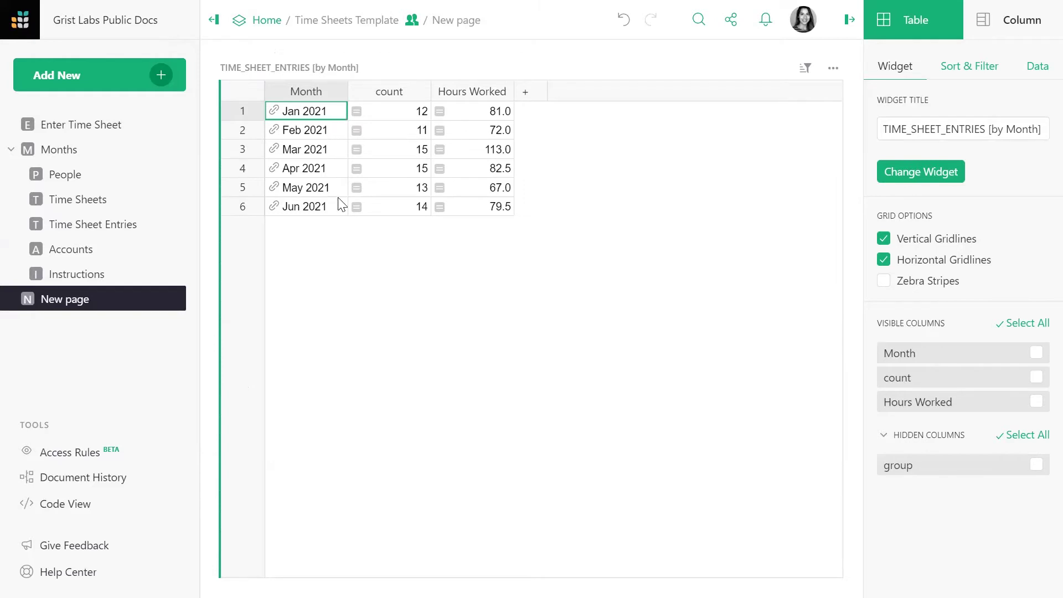
pyautogui.click(408, 118)
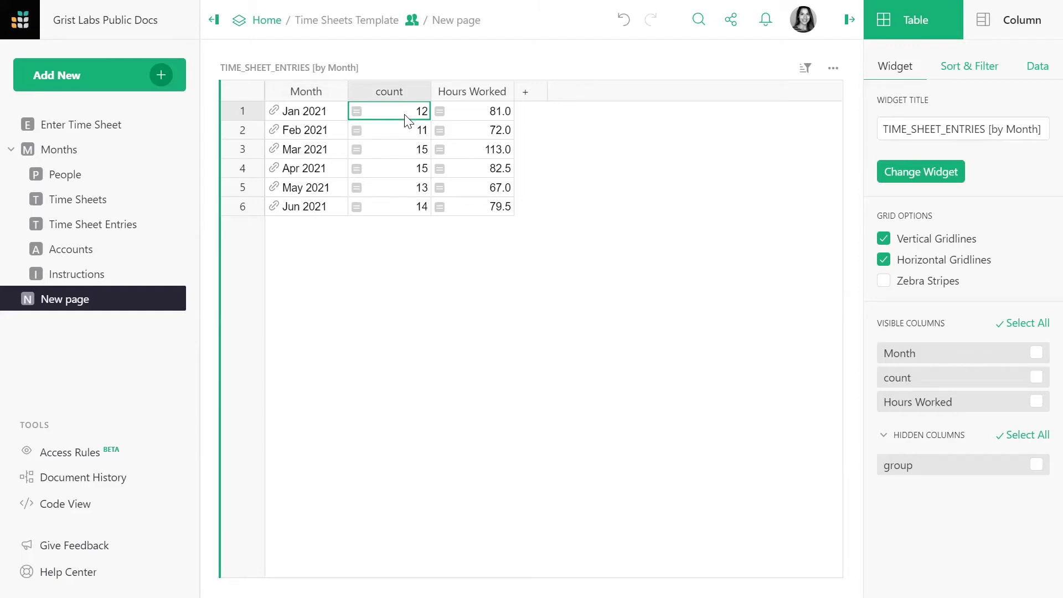
pyautogui.click(413, 172)
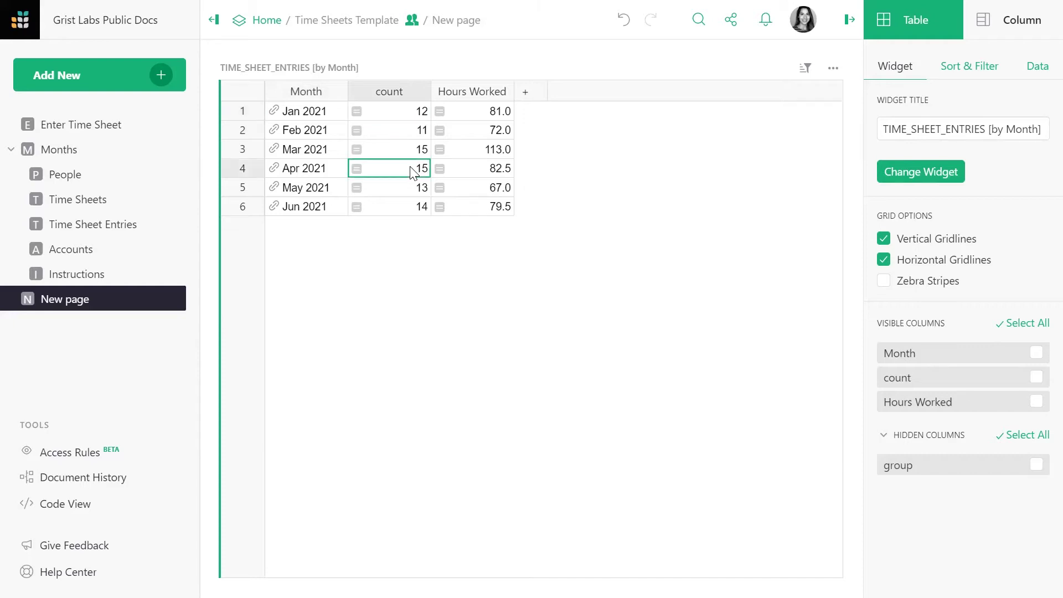
pyautogui.click(477, 115)
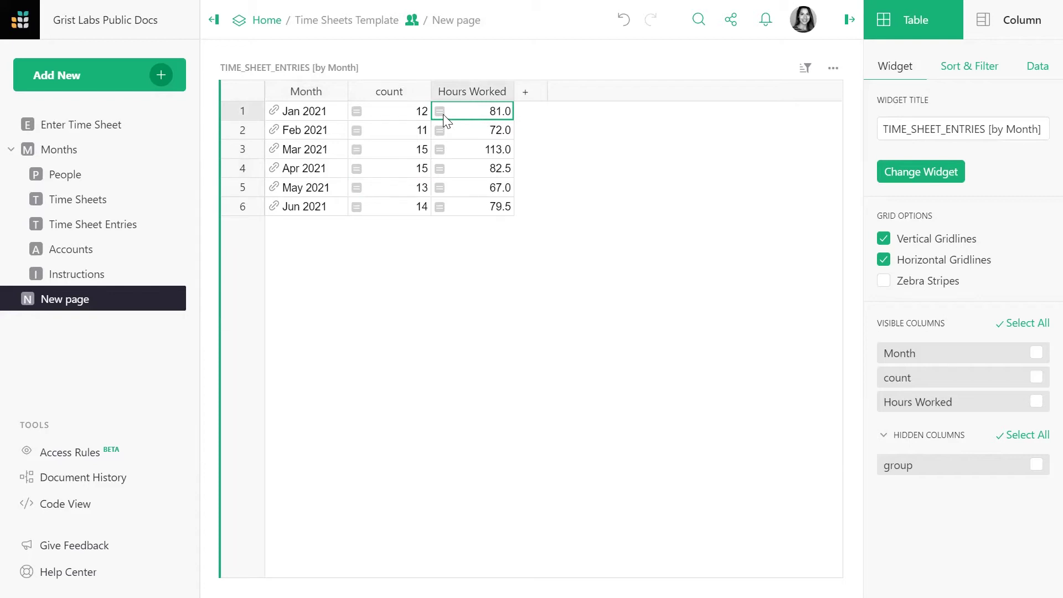
pyautogui.click(423, 113)
pyautogui.moveTo(484, 129); pyautogui.dragTo(483, 123)
pyautogui.click(478, 110)
# Hide the count column in the monthly summary table.
pyautogui.click(421, 91)
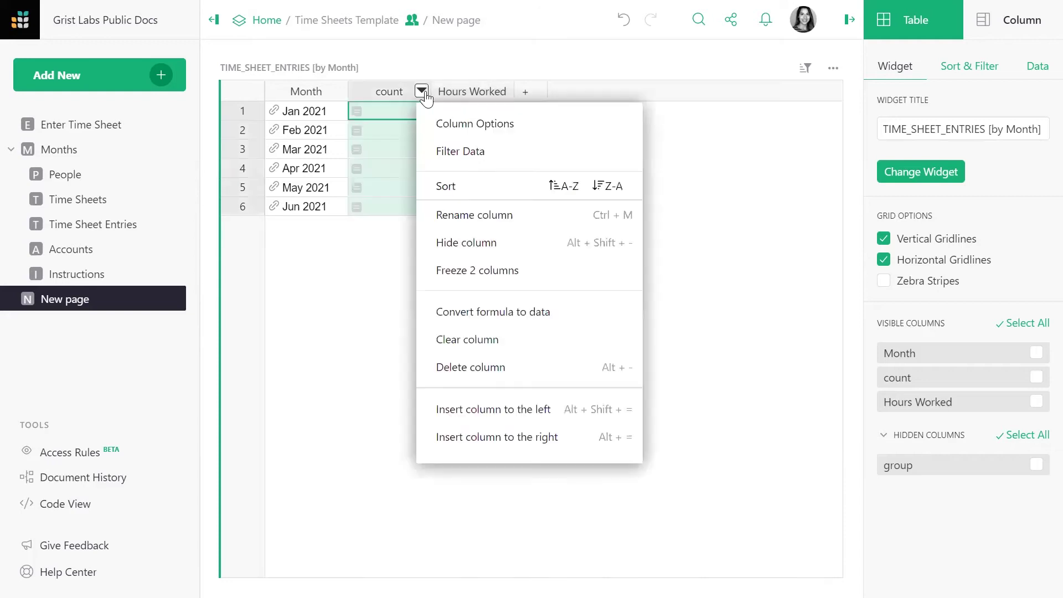
pyautogui.click(466, 254)
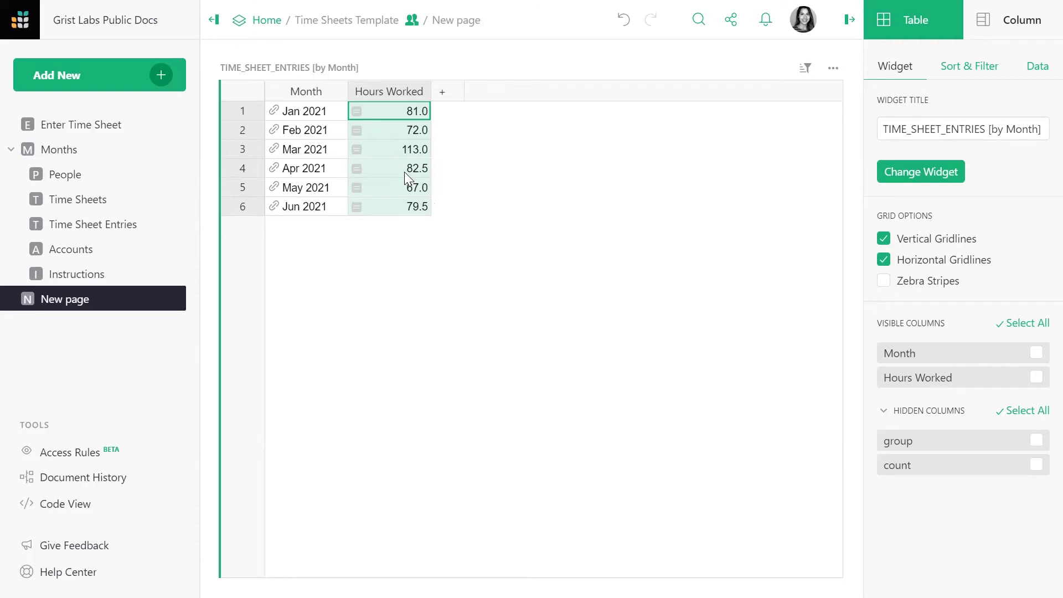
# Add a Time_Sheet_Entries summary grouped by Month and Account, selected by TIME_SHEET_ENTRIES [by Month].
pyautogui.click(157, 77)
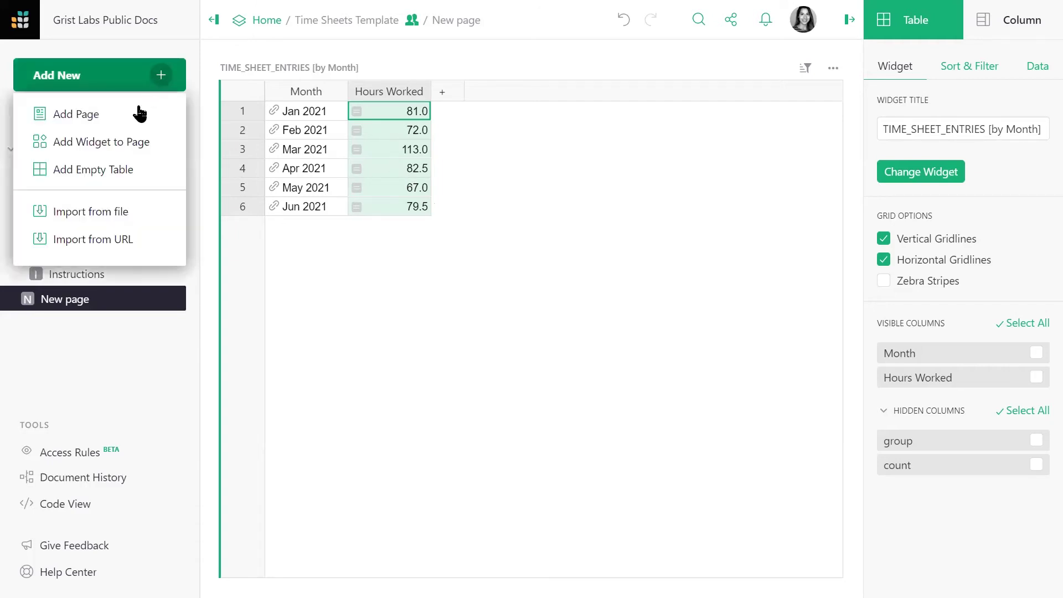
pyautogui.click(135, 141)
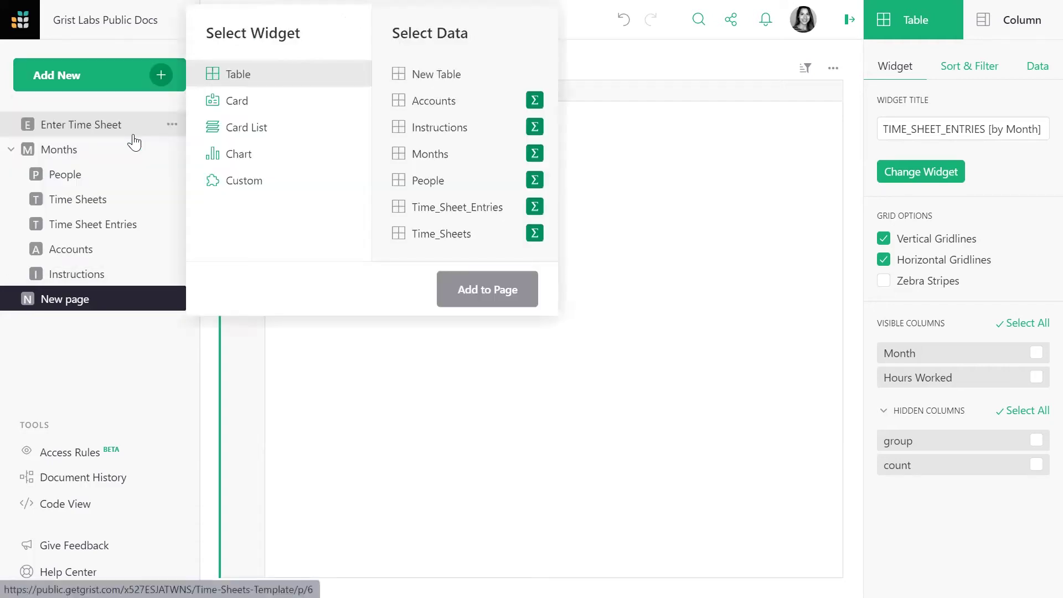
pyautogui.click(451, 214)
pyautogui.click(533, 207)
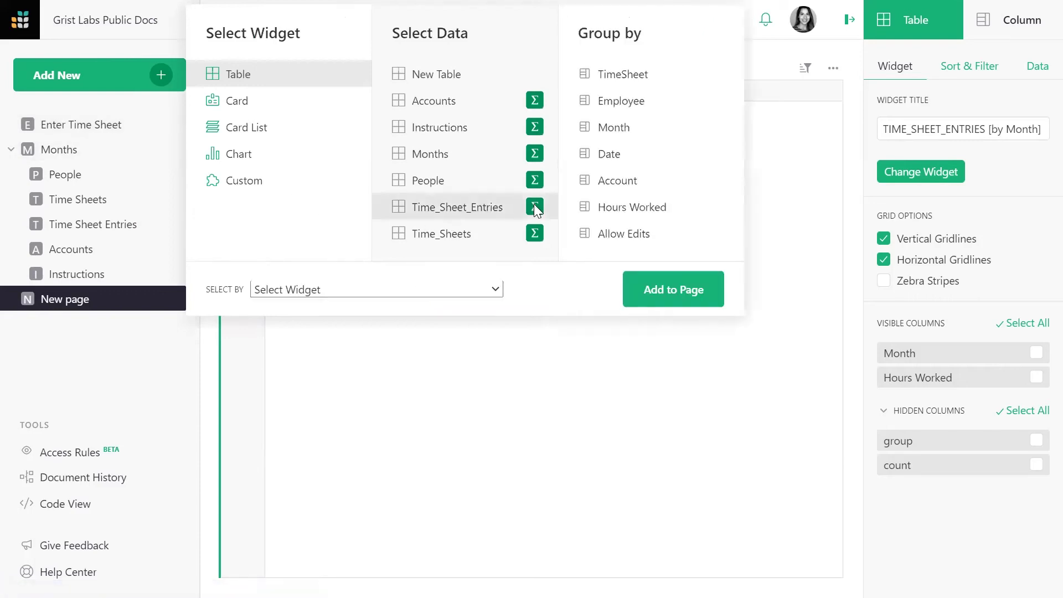
pyautogui.click(634, 123)
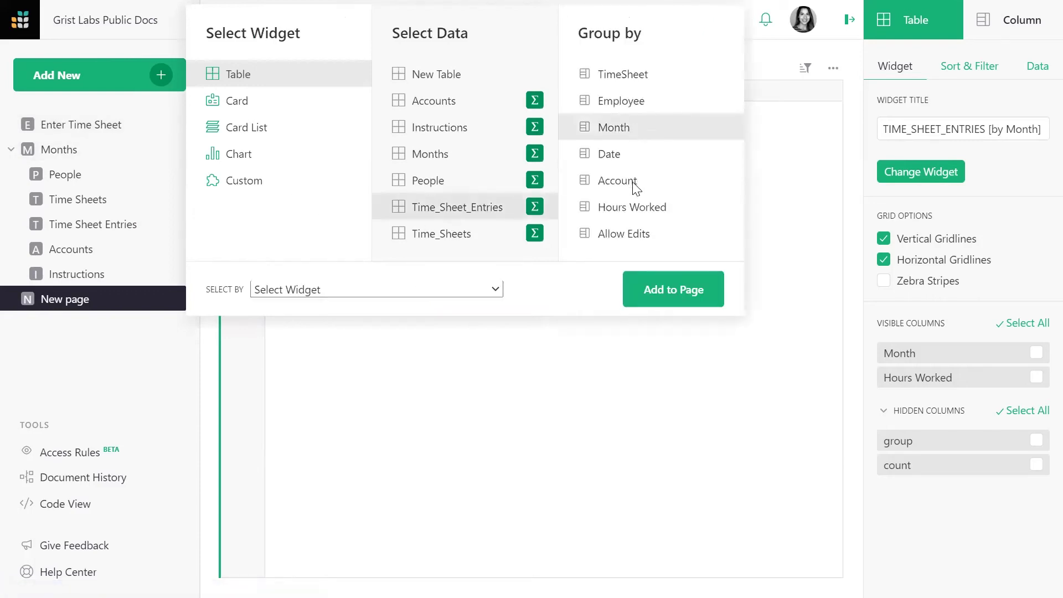
pyautogui.click(635, 182)
pyautogui.click(466, 295)
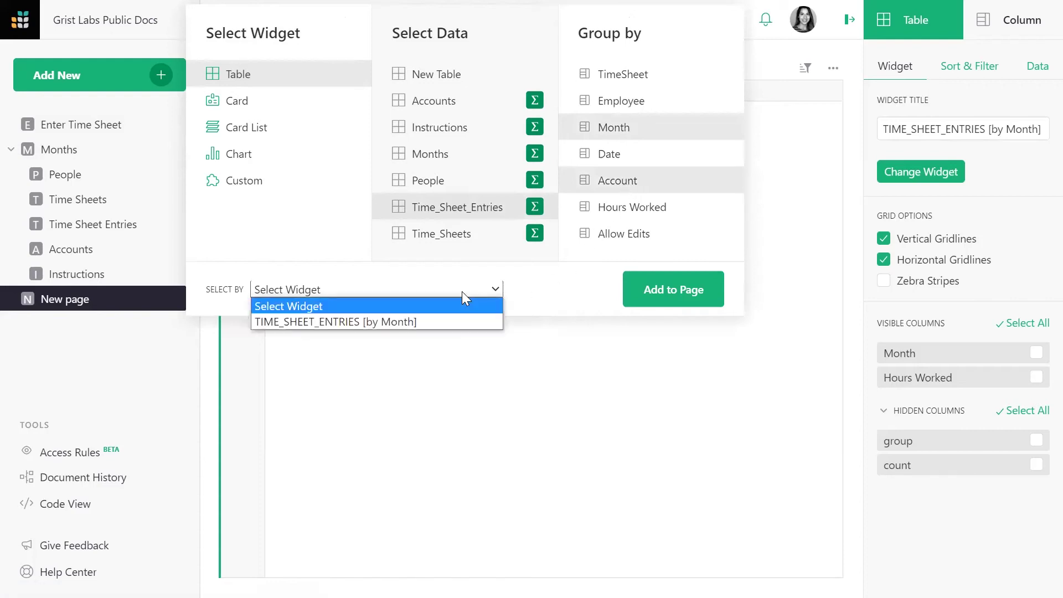
pyautogui.click(451, 320)
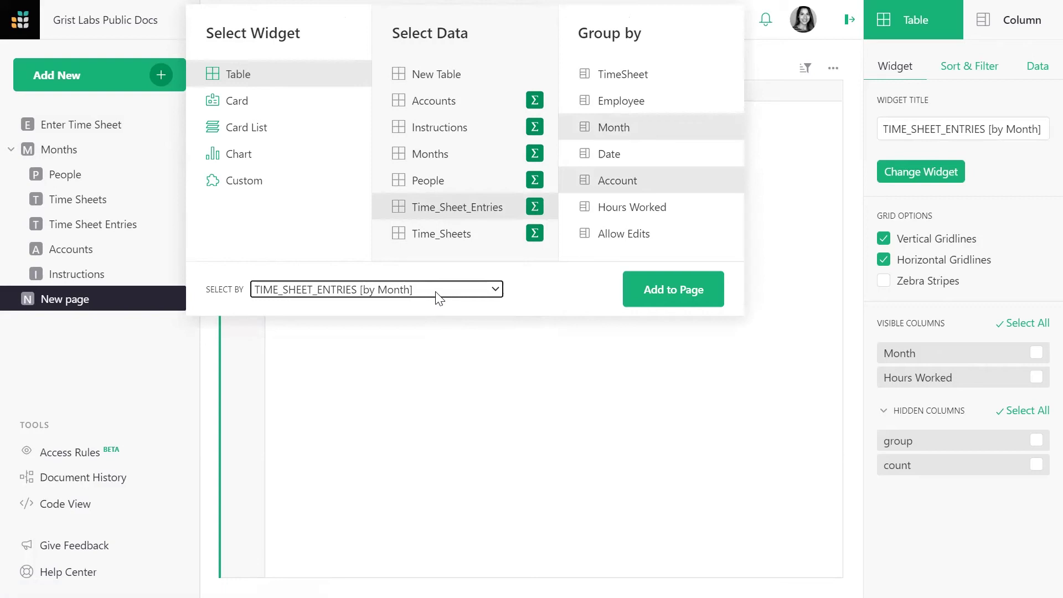
pyautogui.click(696, 296)
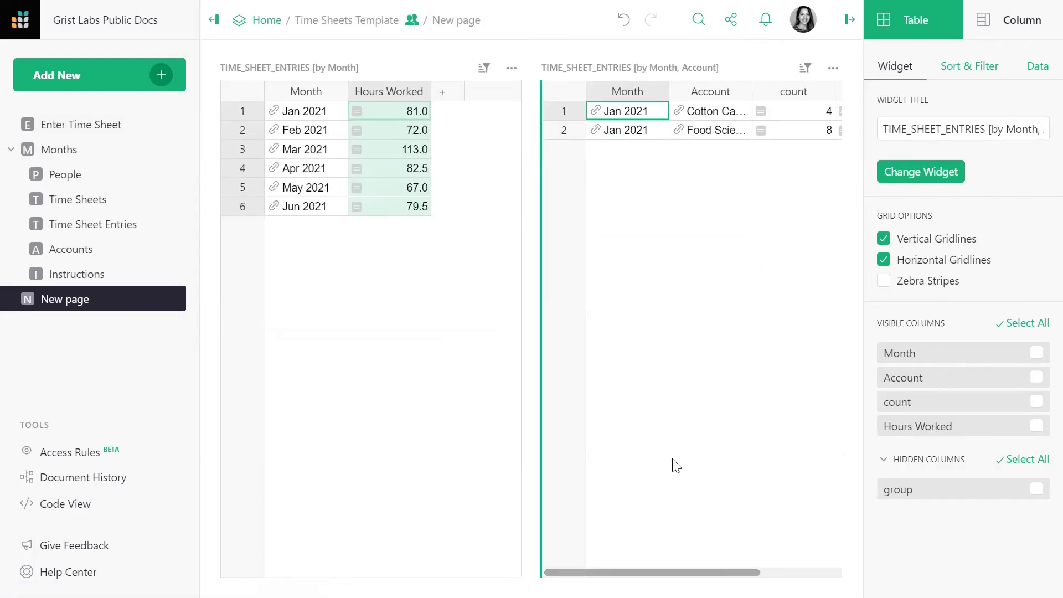
# Move the month-and-account summary below the monthly table and widen its Account column.
pyautogui.moveTo(536, 66); pyautogui.dragTo(423, 461)
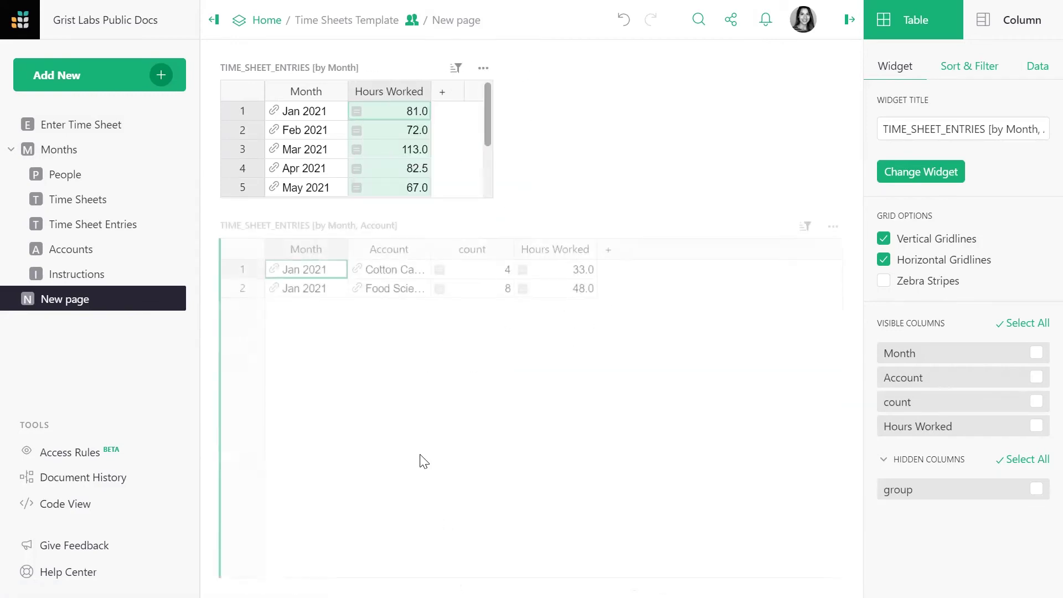
pyautogui.click(342, 105)
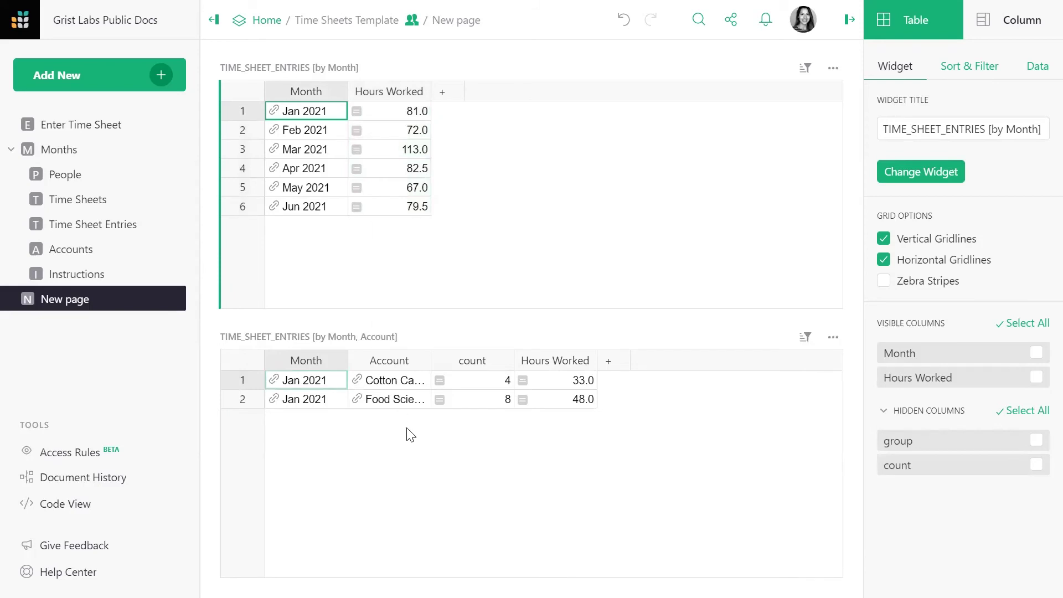
pyautogui.moveTo(430, 360); pyautogui.dragTo(536, 360)
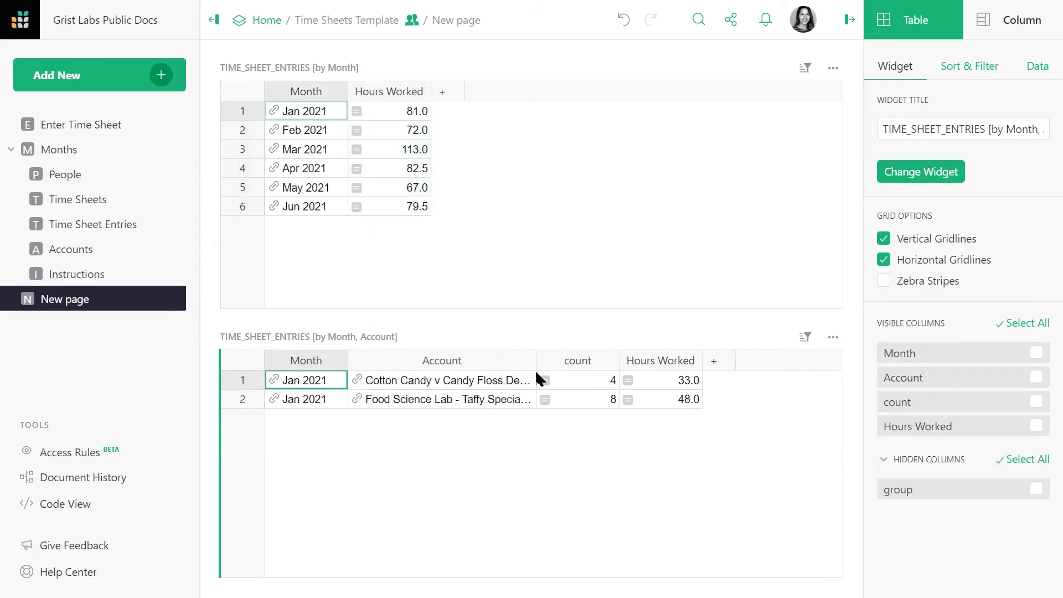
pyautogui.click(568, 114)
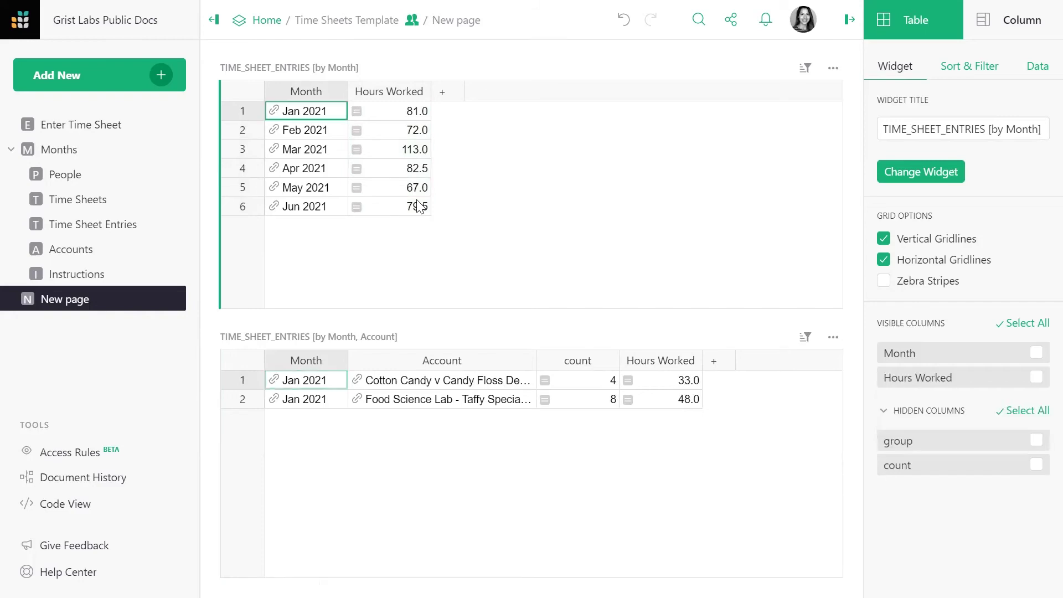
# Add an Employee, Month, Account summary linked to the monthly table, placed across the page bottom.
pyautogui.click(168, 73)
pyautogui.click(145, 144)
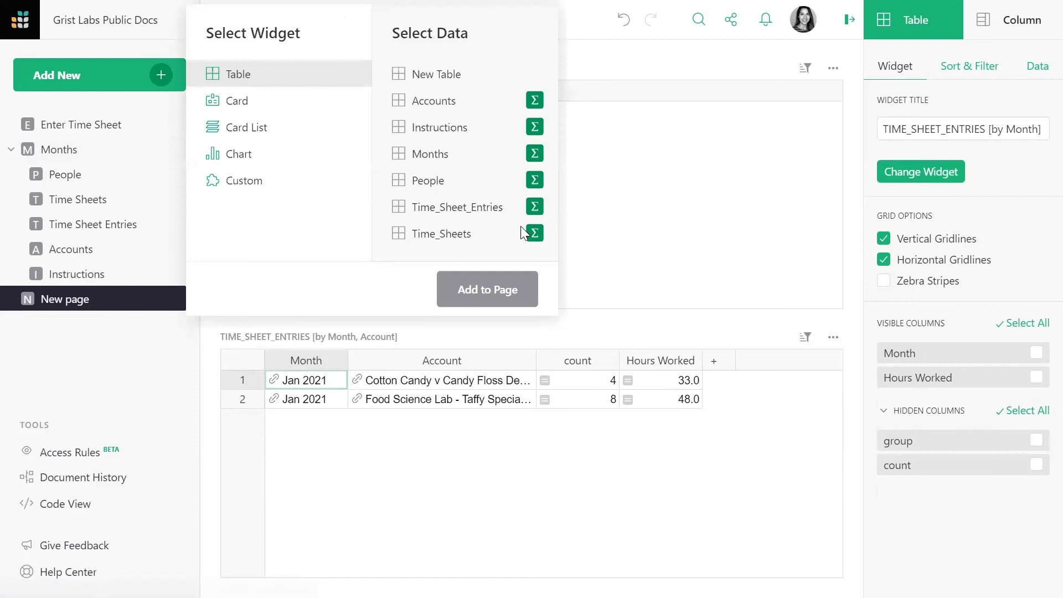
pyautogui.click(485, 210)
pyautogui.click(534, 207)
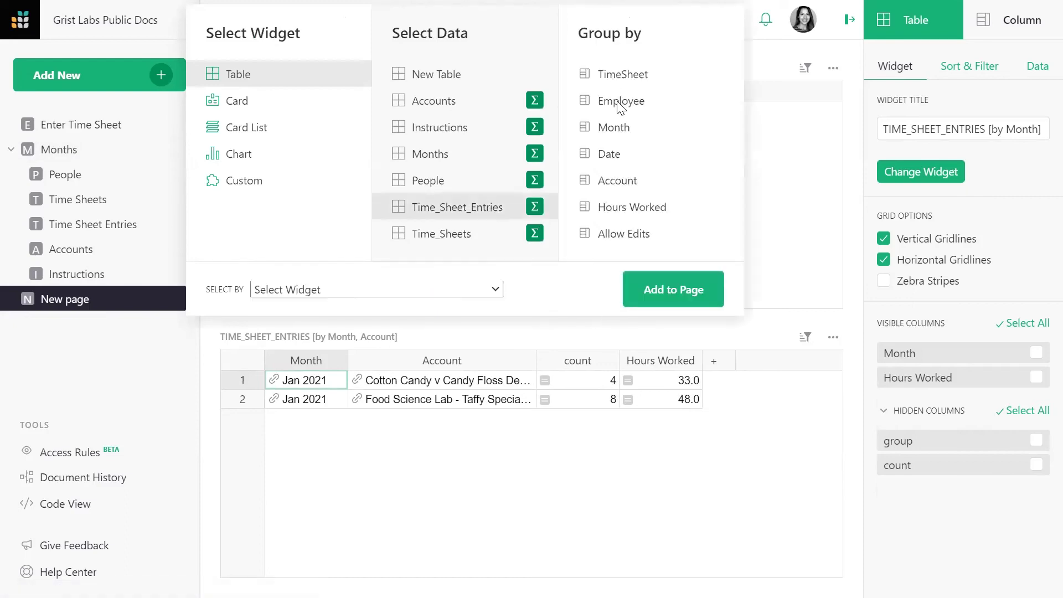
pyautogui.click(614, 128)
pyautogui.click(617, 185)
pyautogui.click(477, 289)
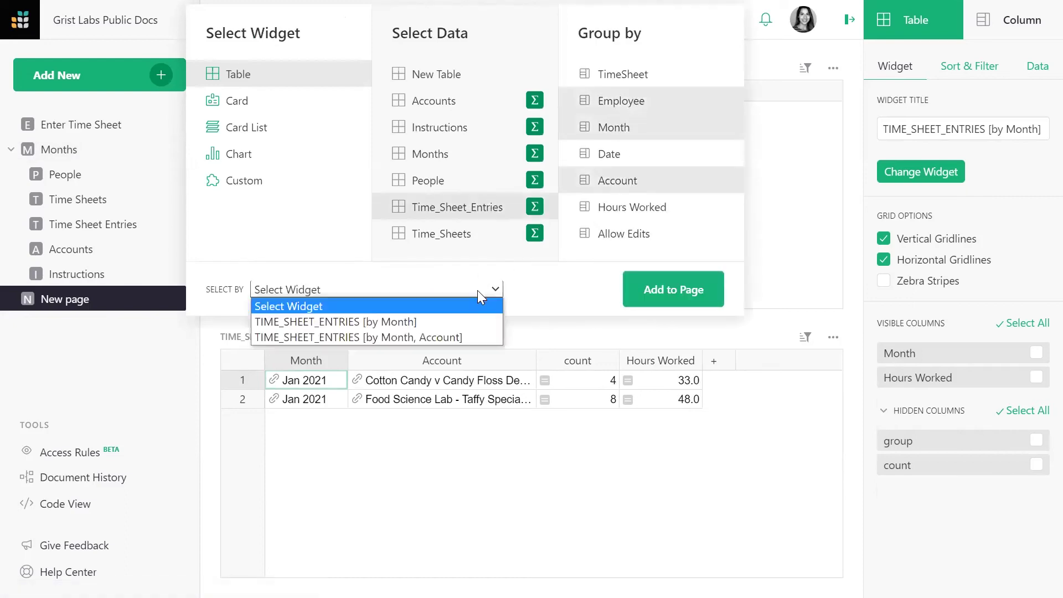
pyautogui.click(458, 336)
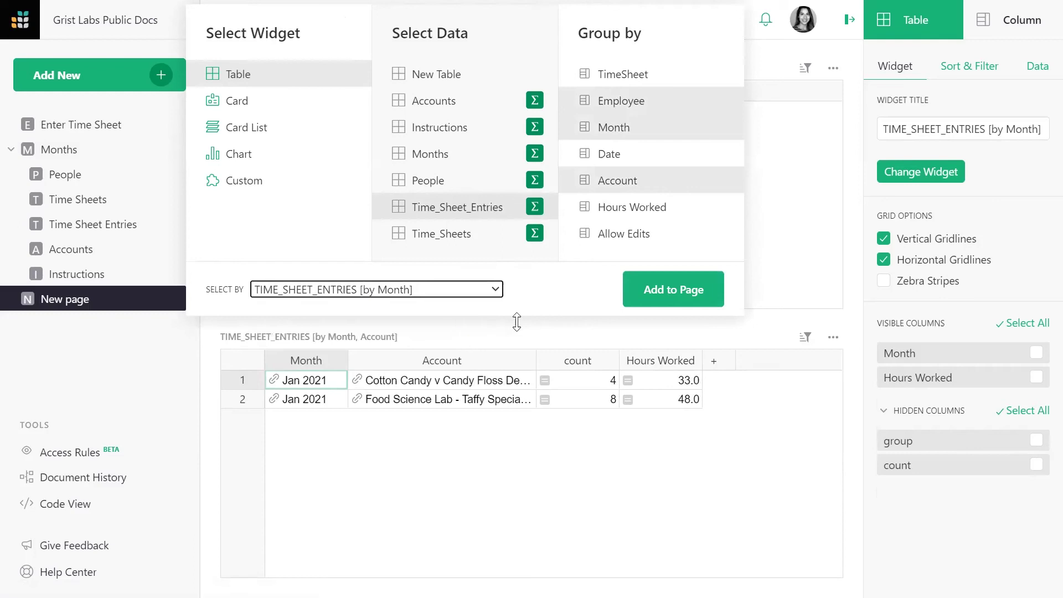
pyautogui.click(684, 298)
pyautogui.moveTo(535, 335); pyautogui.dragTo(419, 550)
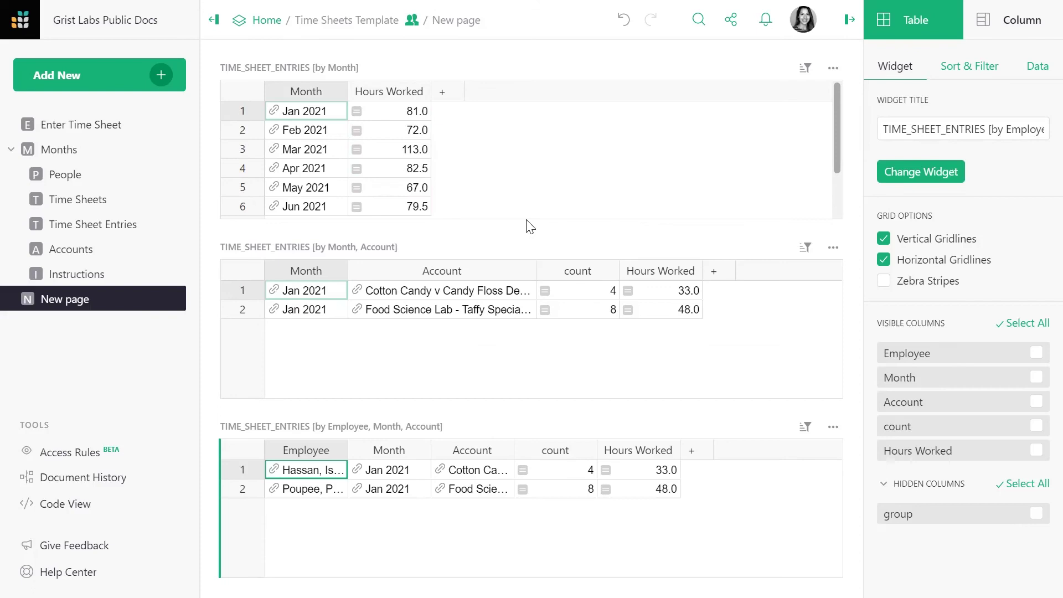
# Widen the Account and Employee columns of the employee summary table.
pyautogui.click(299, 112)
pyautogui.click(446, 309)
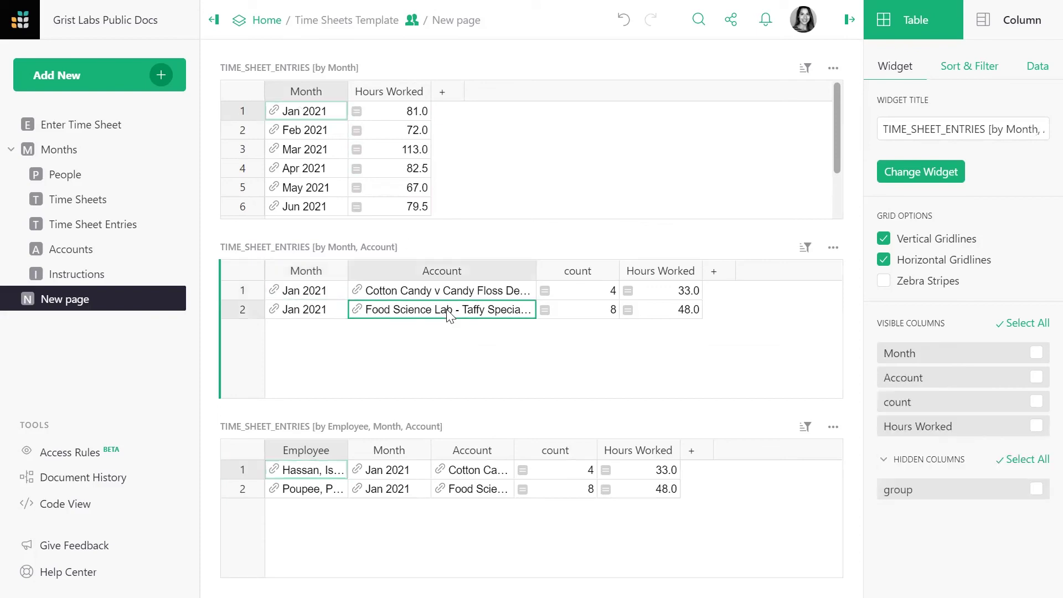
pyautogui.moveTo(513, 450); pyautogui.dragTo(633, 450)
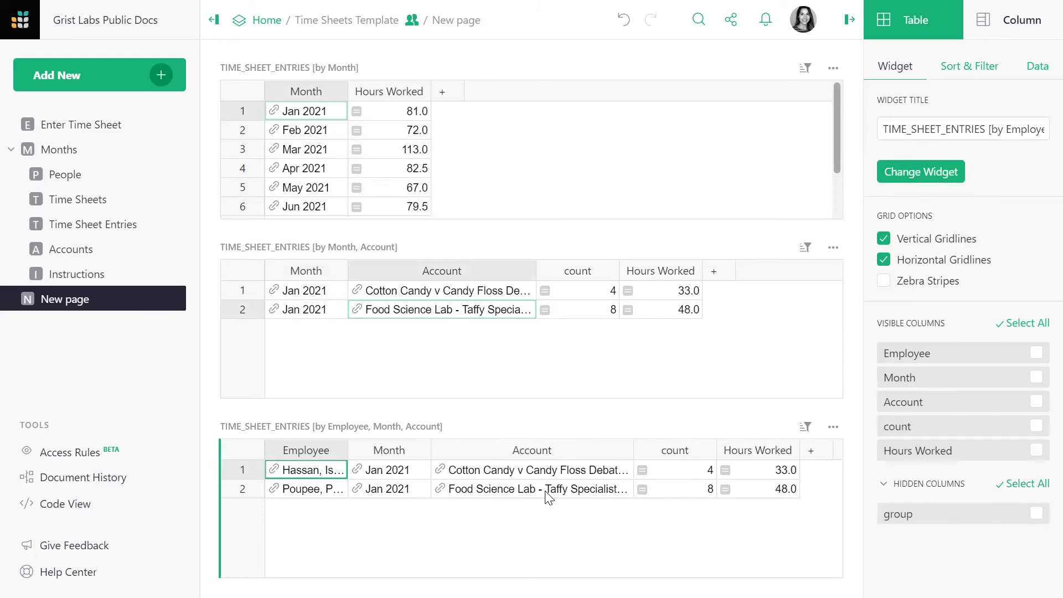
pyautogui.click(327, 169)
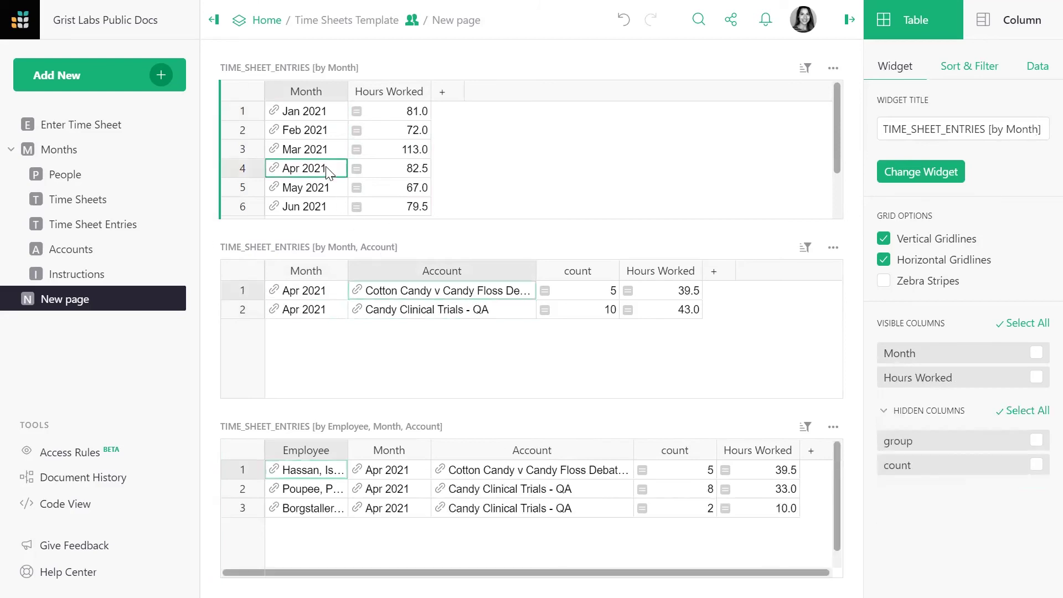
pyautogui.click(417, 315)
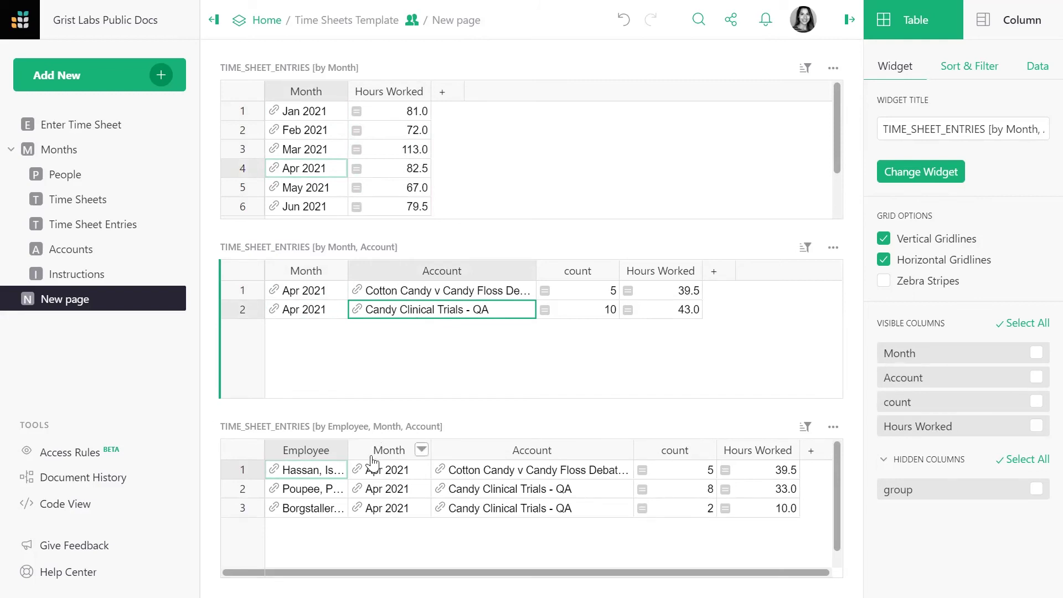
pyautogui.moveTo(347, 450); pyautogui.dragTo(403, 468)
pyautogui.click(387, 489)
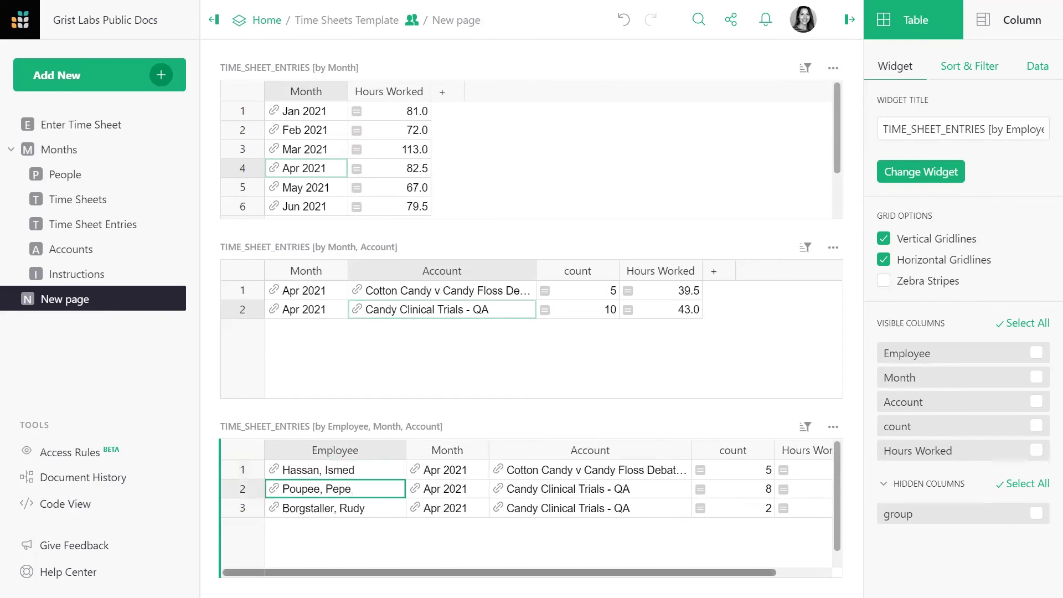
pyautogui.hscroll(2, 387, 489)
pyautogui.hscroll(-2, 456, 564)
pyautogui.hscroll(2, 456, 564)
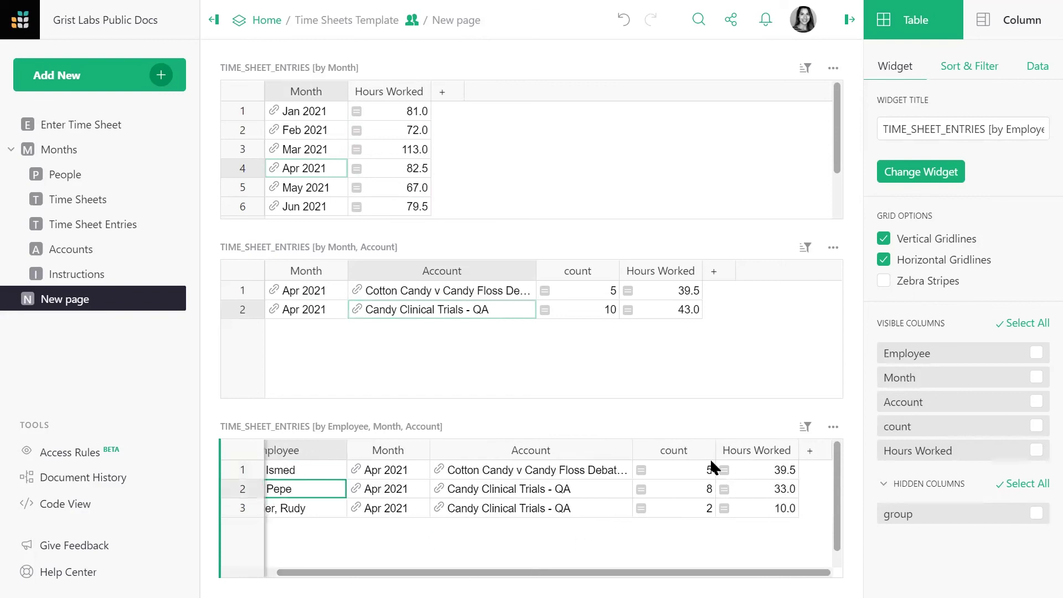
# Hide the count column in both the employee and month-account summary tables.
pyautogui.click(681, 450)
pyautogui.click(706, 449)
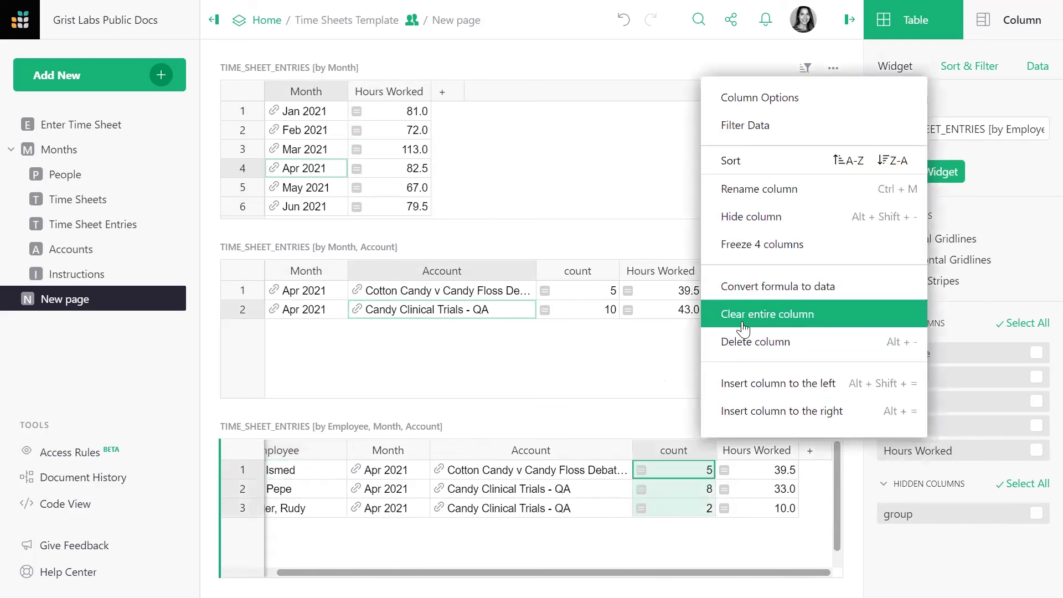
pyautogui.click(751, 217)
pyautogui.click(586, 271)
pyautogui.click(610, 270)
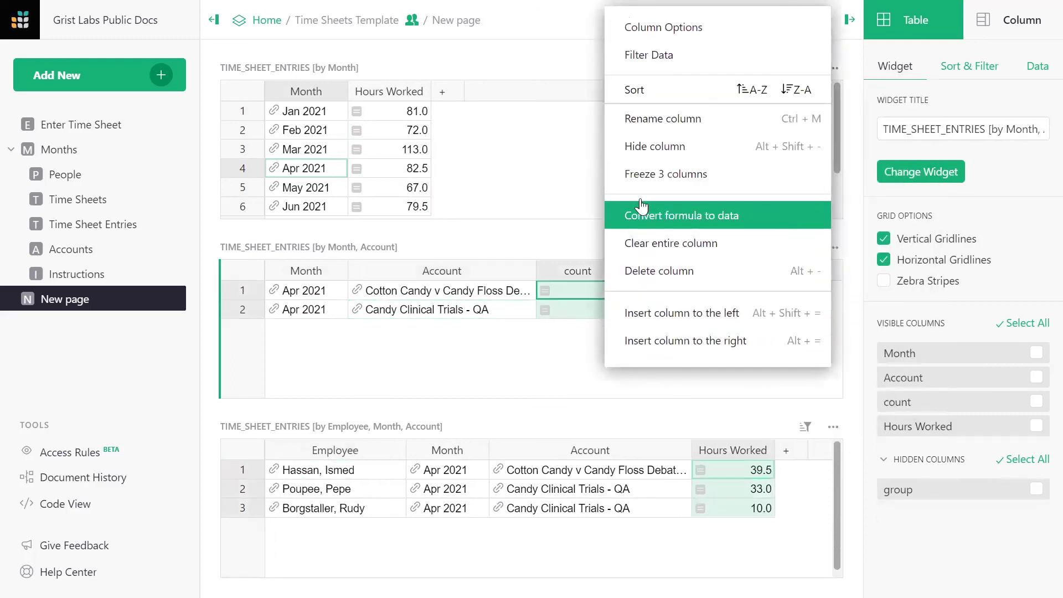
pyautogui.click(653, 142)
pyautogui.click(456, 19)
# Name the page 'Month Summary' and move it under Enter Time Sheet in the sidebar.
pyautogui.write('Month Summary')
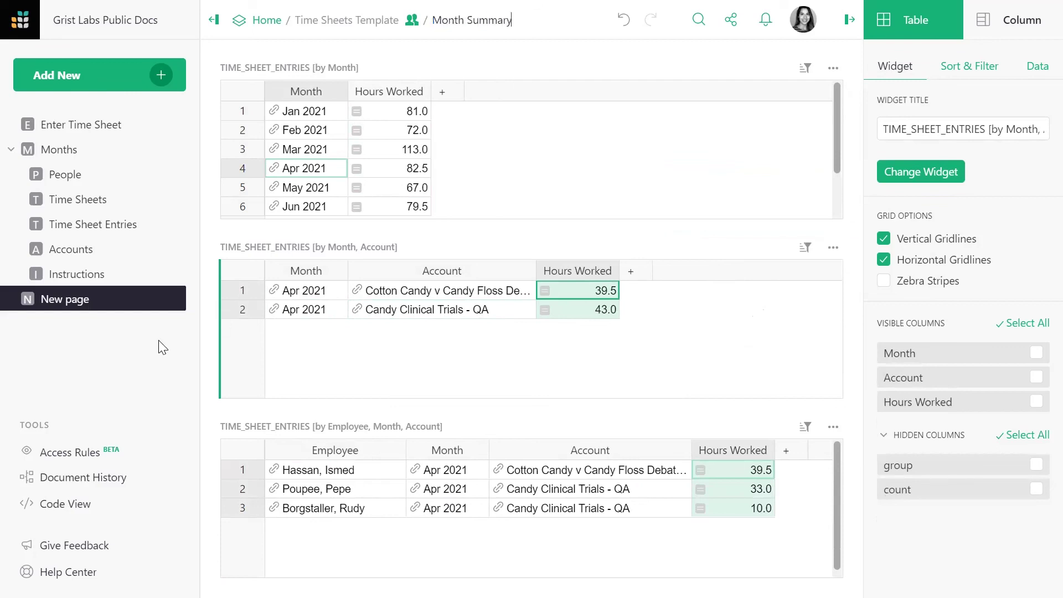
pyautogui.press('Return')
pyautogui.moveTo(183, 298); pyautogui.dragTo(149, 147)
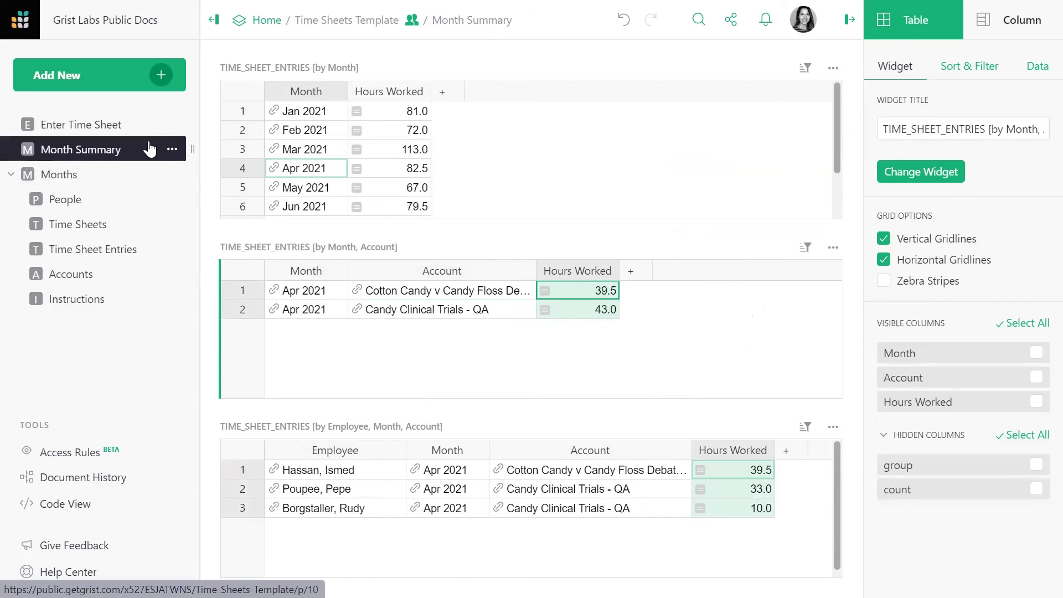